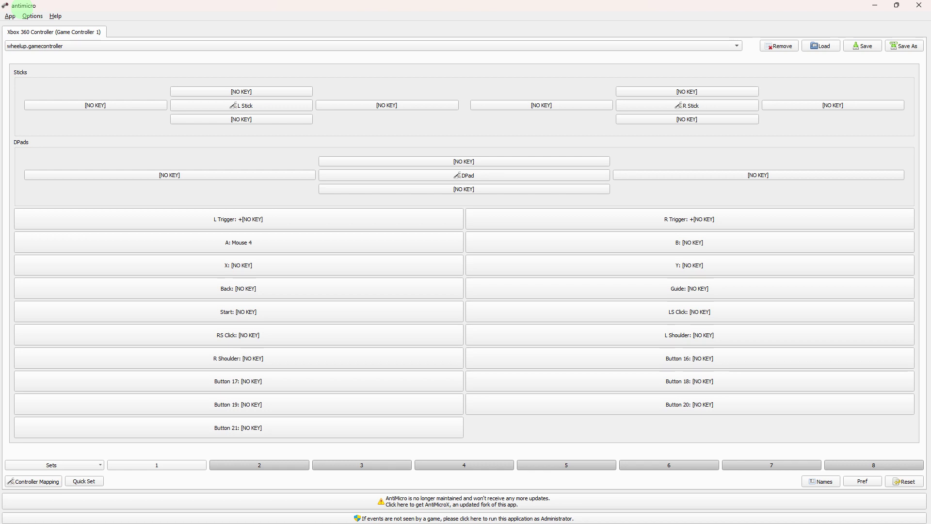
scroll(494, 46, "up", 1)
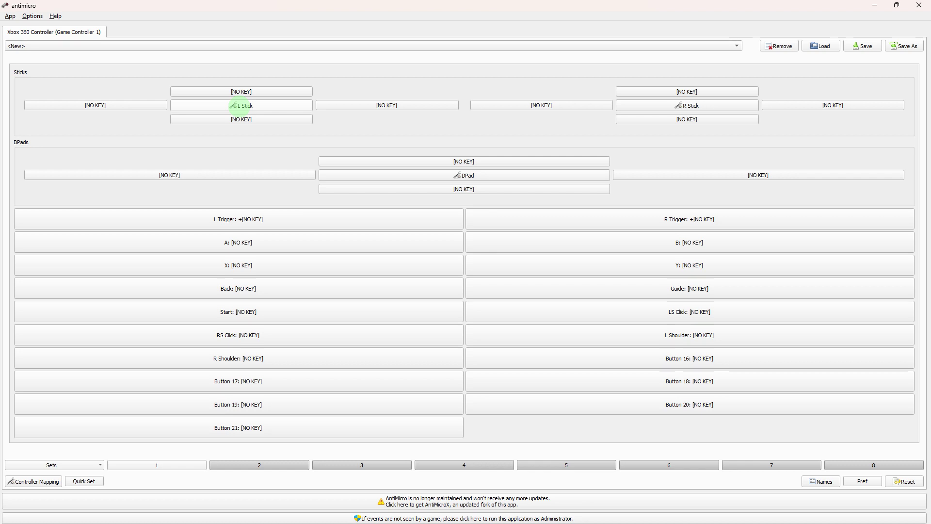
left_click(240, 106)
left_click(502, 166)
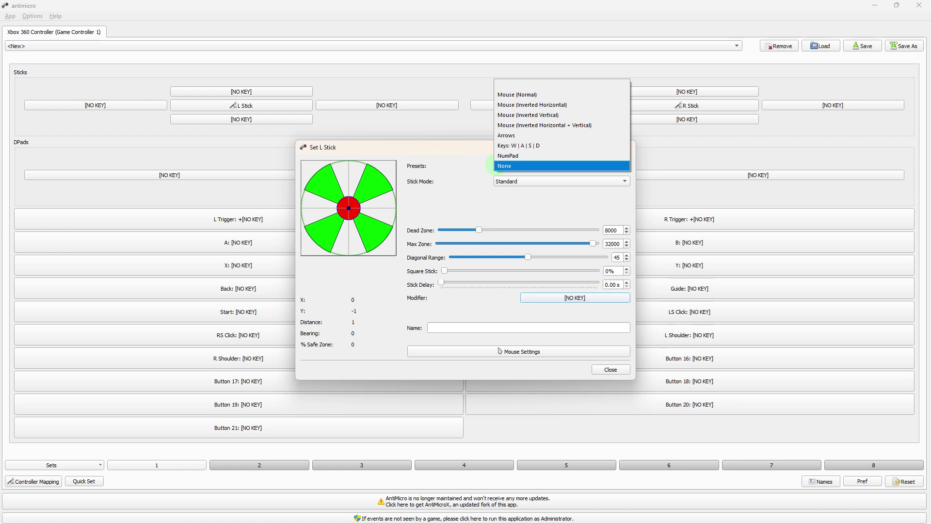
left_click(498, 166)
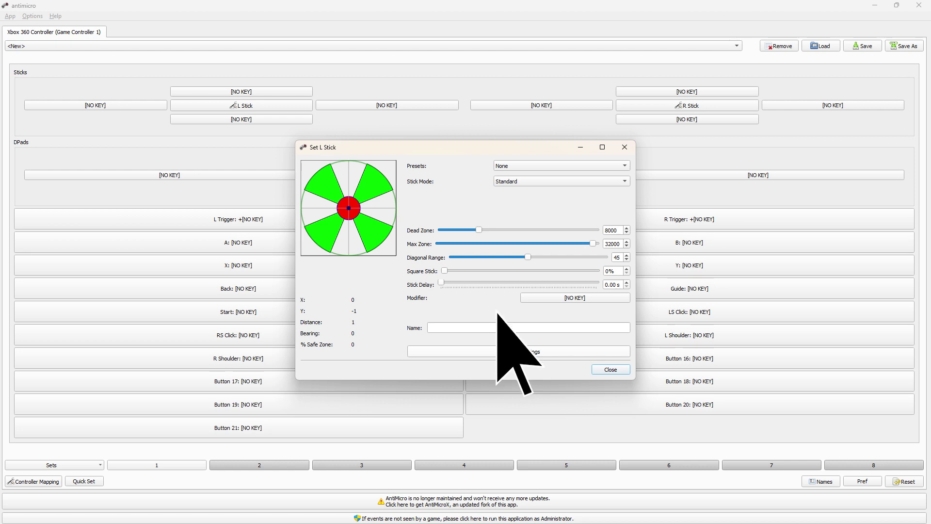
left_click(515, 351)
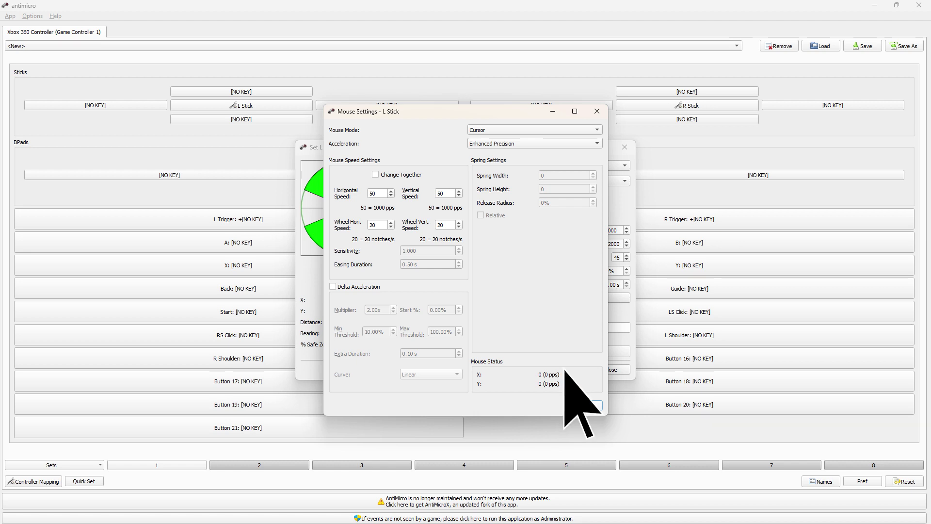
left_click(583, 405)
left_click(615, 369)
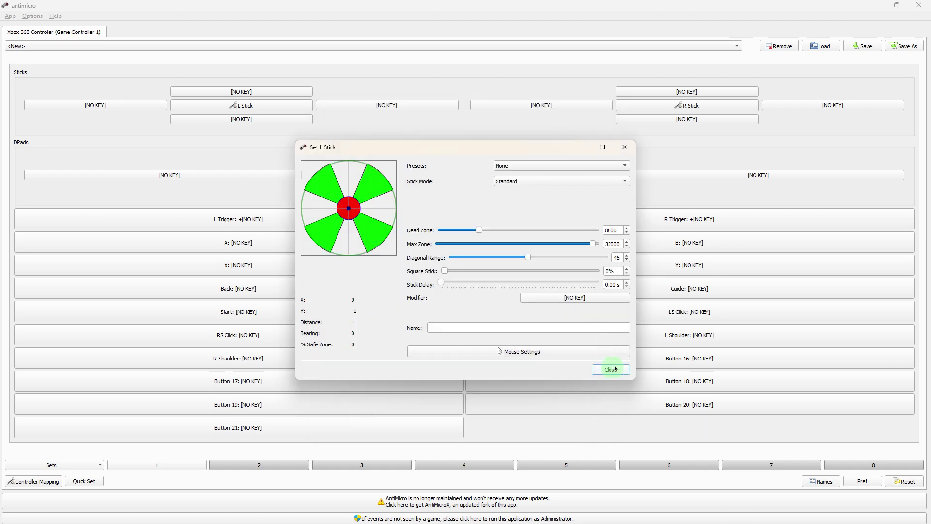
left_click(95, 105)
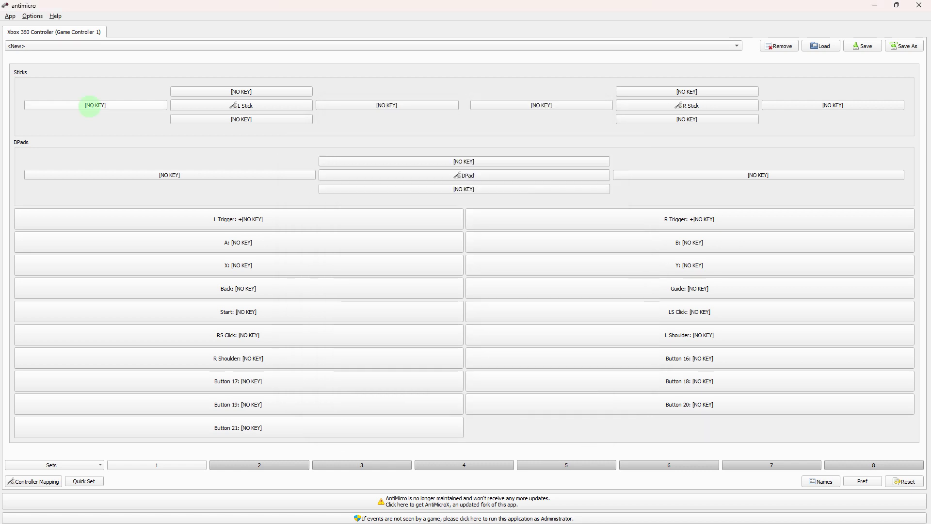
Step: Map the L Stick left direction to the LEFT arrow key
left_click(94, 105)
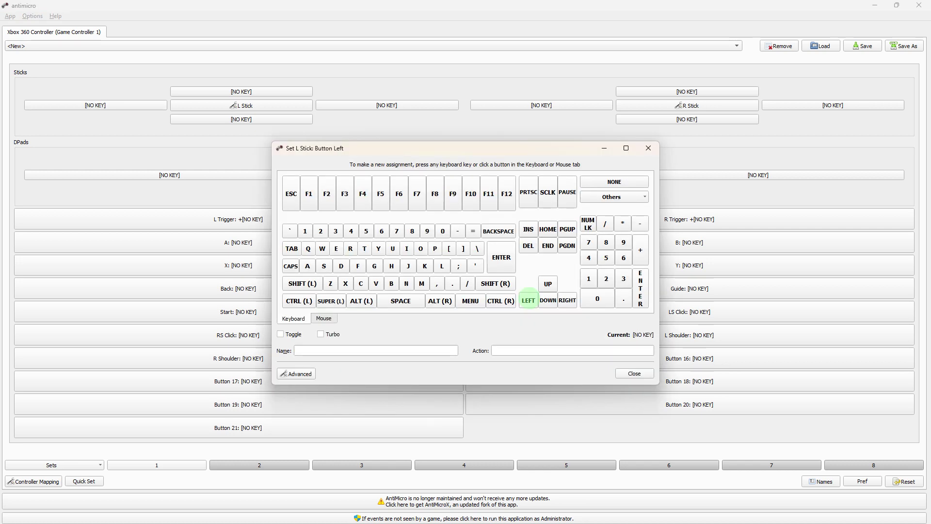
left_click(529, 299)
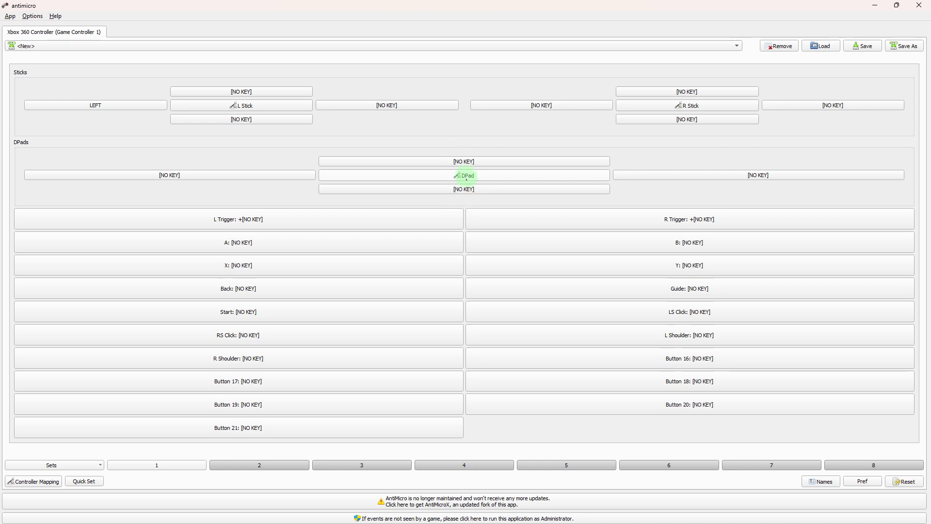
left_click(468, 175)
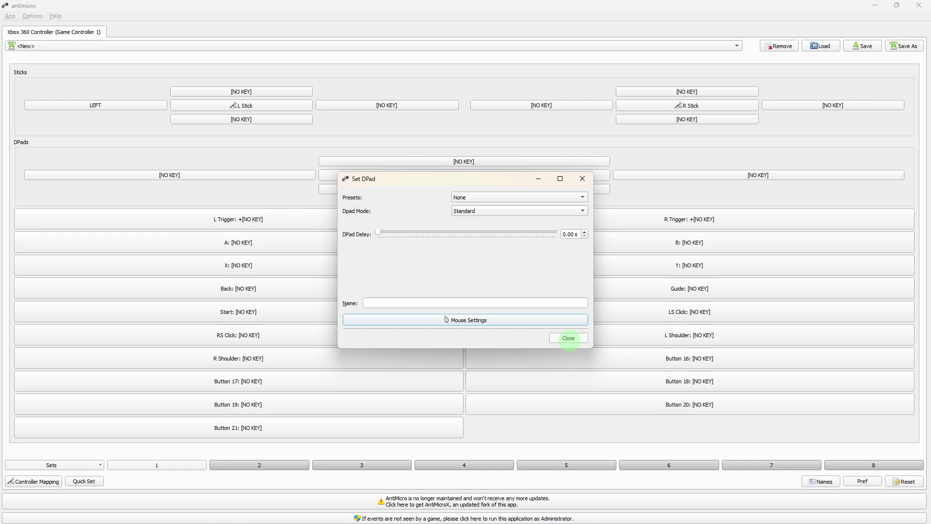
left_click(568, 339)
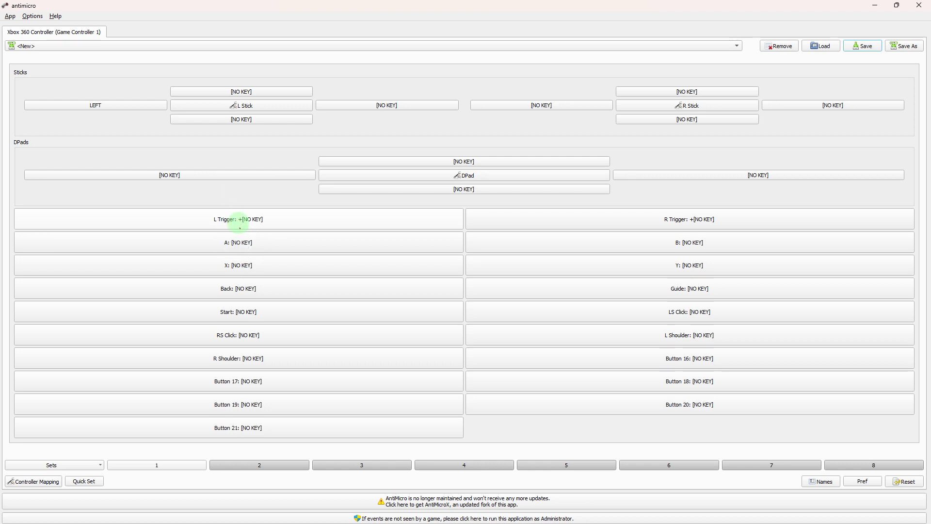
Step: Assign Mouse LB (Left Button) to the L Trigger's press action and close its settings
left_click(241, 220)
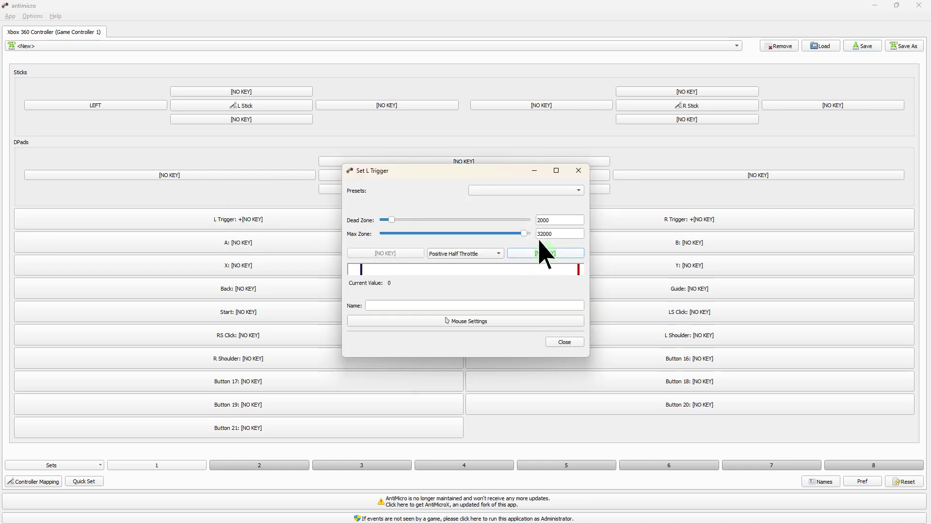
left_click(545, 253)
left_click(325, 318)
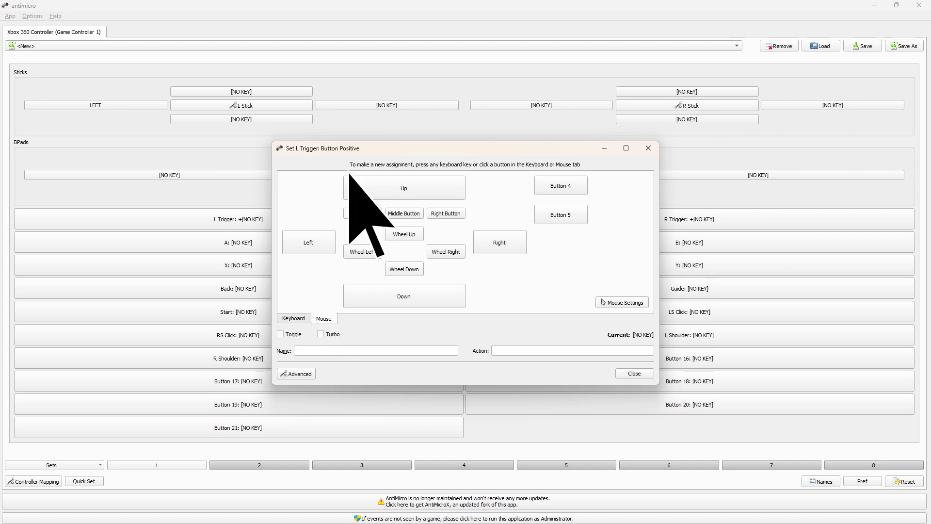
left_click(364, 214)
left_click(633, 373)
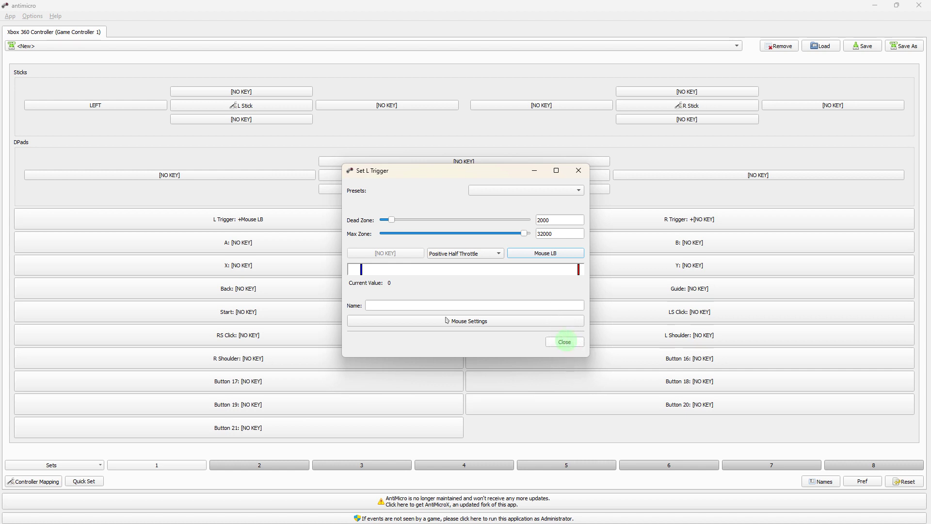
left_click(564, 342)
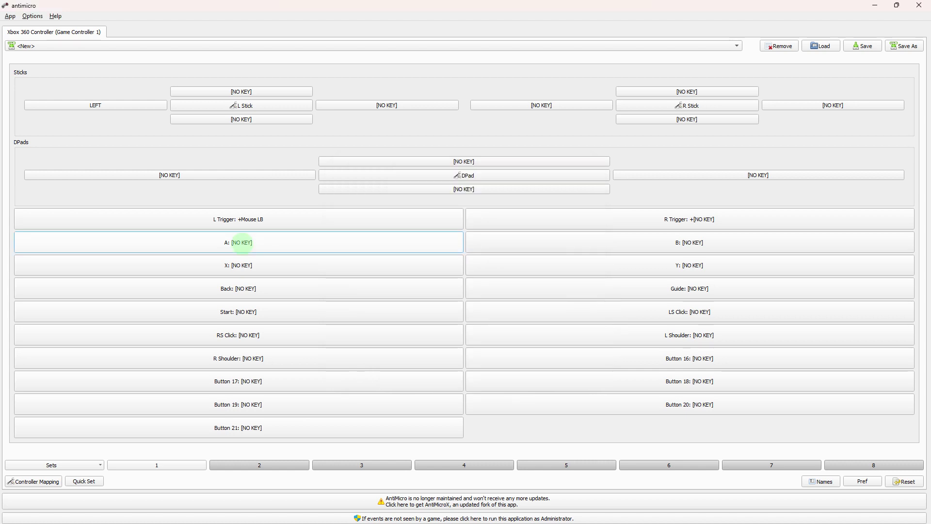
left_click(242, 242)
left_click(324, 318)
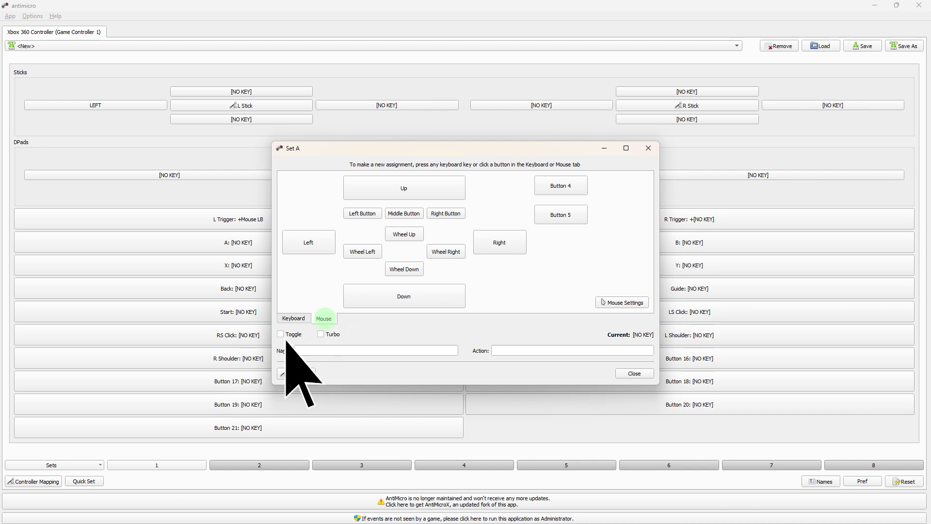
left_click(296, 373)
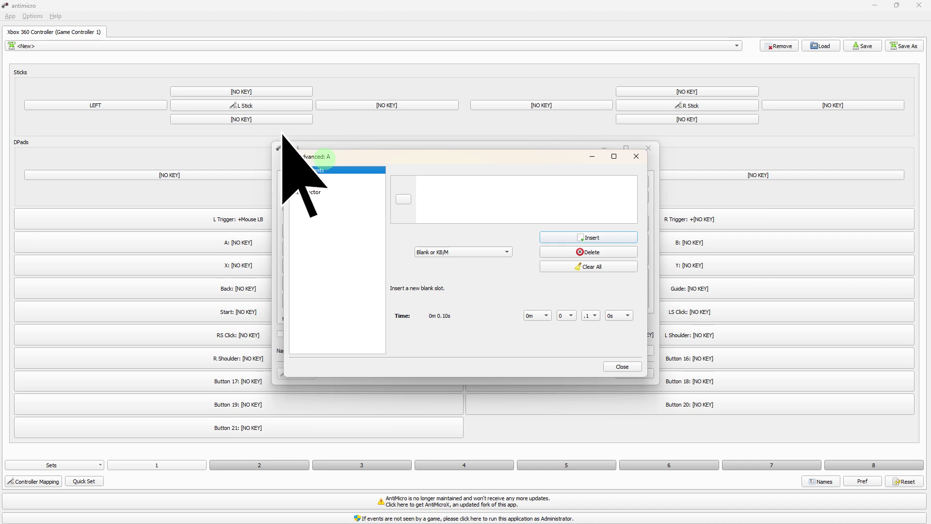
left_click(294, 177)
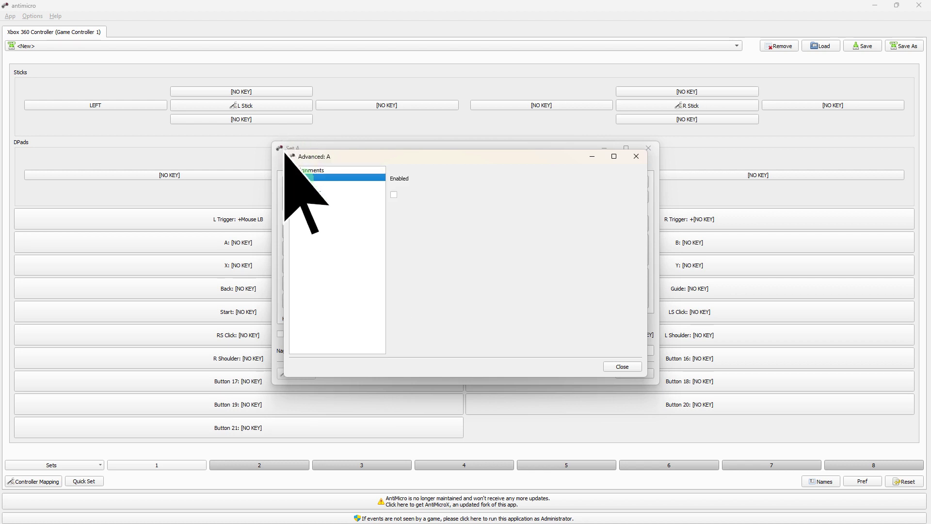
left_click(302, 192)
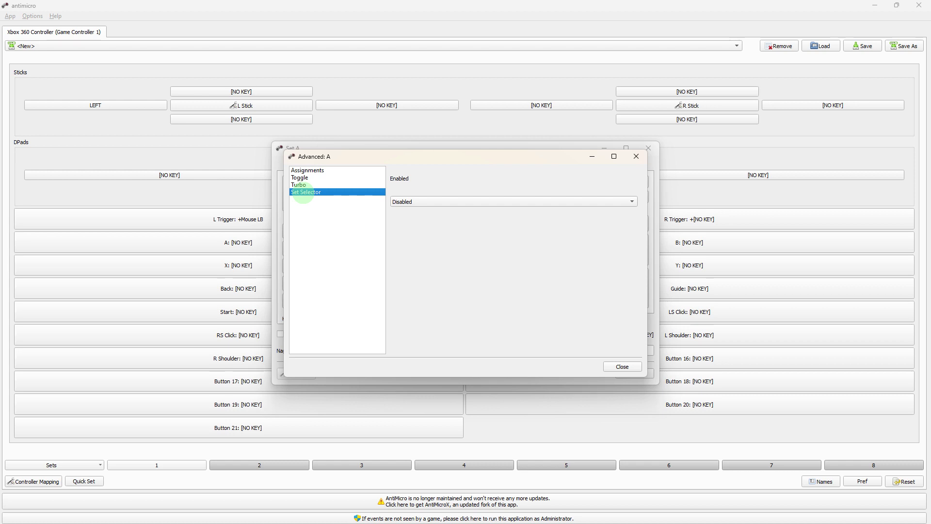
left_click(622, 366)
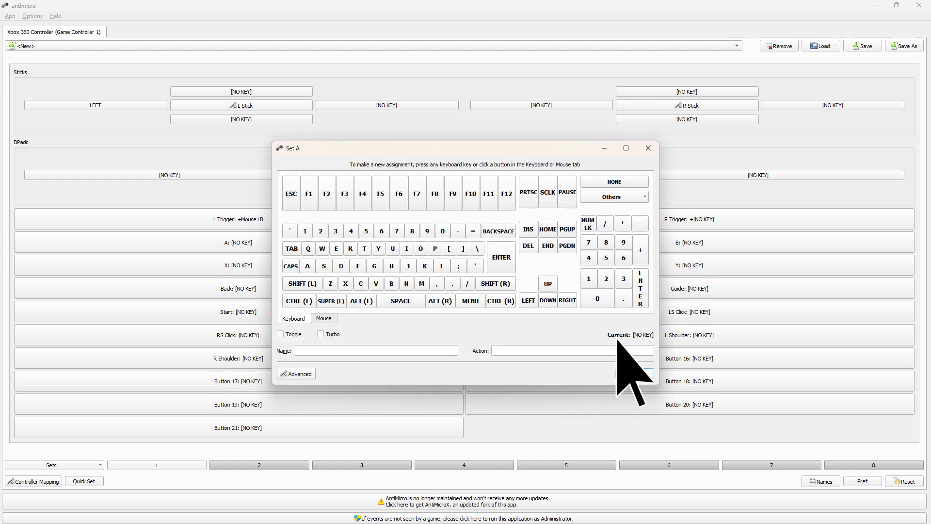
left_click(625, 373)
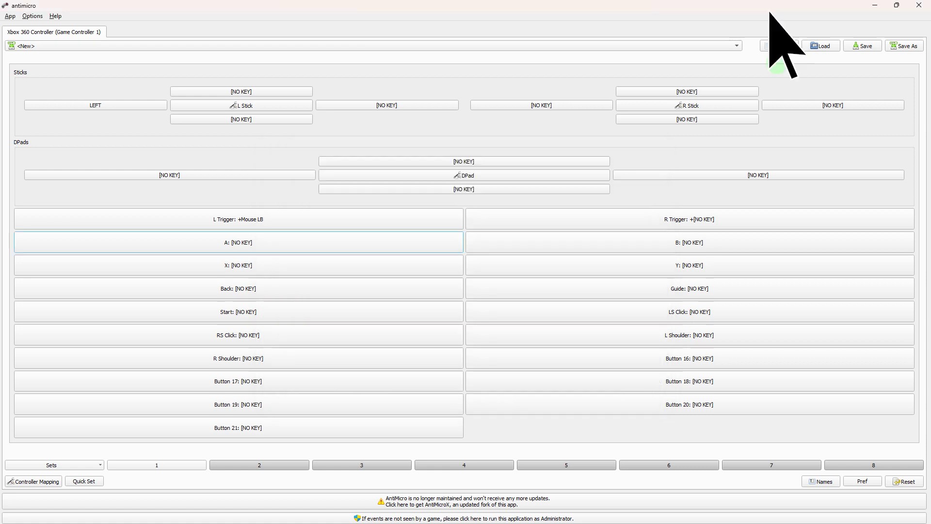